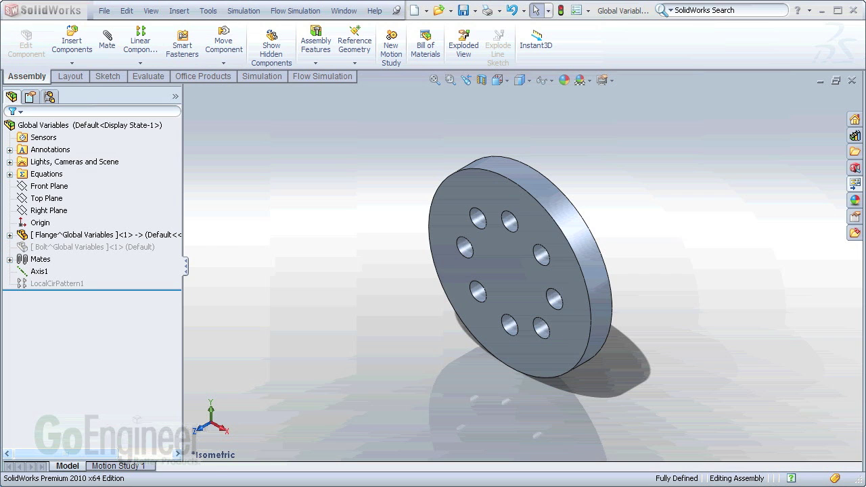
# - Review the Screws global variable in the assembly's equations
pyautogui.click(208, 11)
pyautogui.click(243, 466)
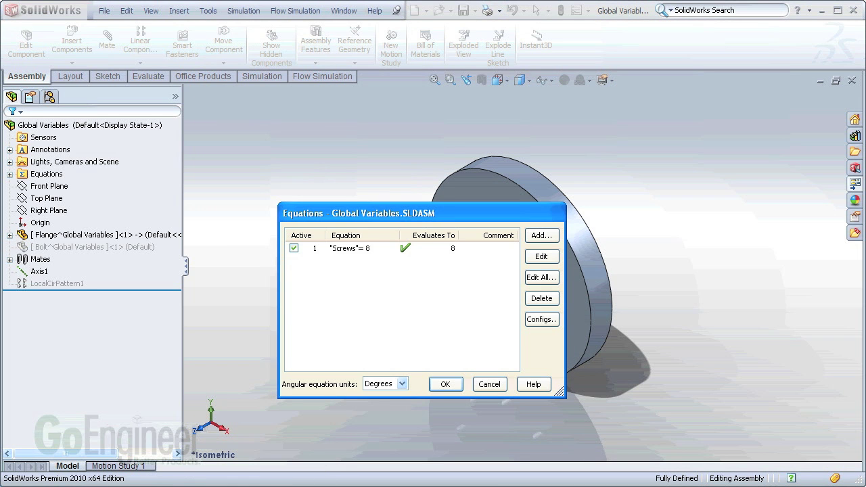
pyautogui.click(350, 249)
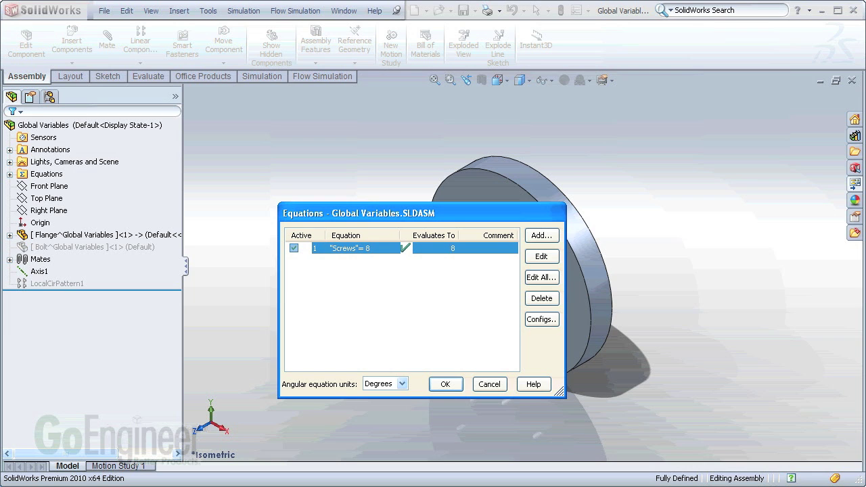
pyautogui.click(446, 384)
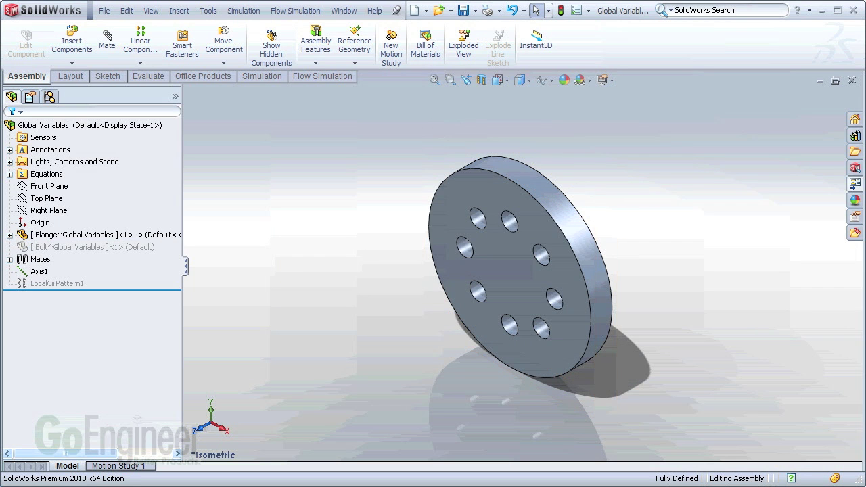
# - Edit the Flange part in the assembly context and show its full Screws equation in the part's equations list
pyautogui.click(9, 236)
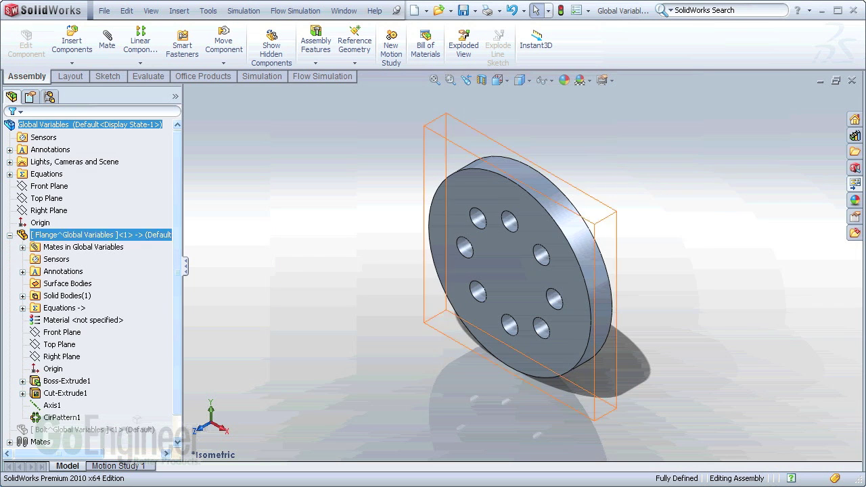
pyautogui.click(68, 235)
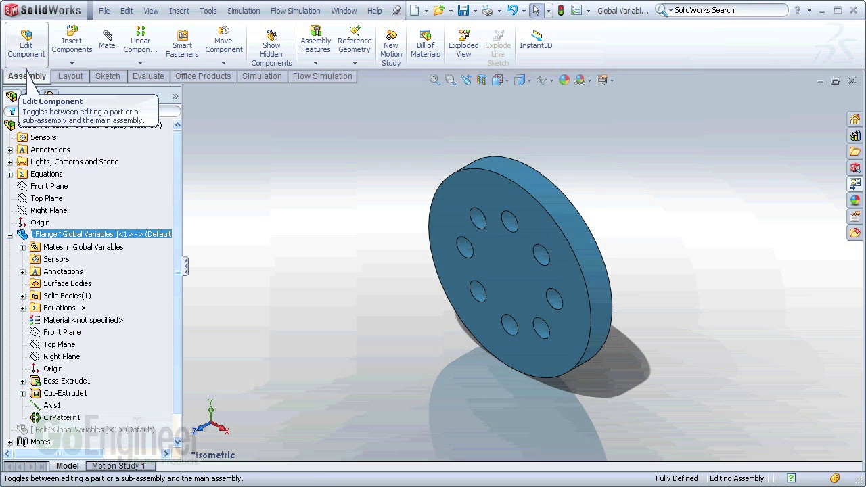
pyautogui.click(25, 45)
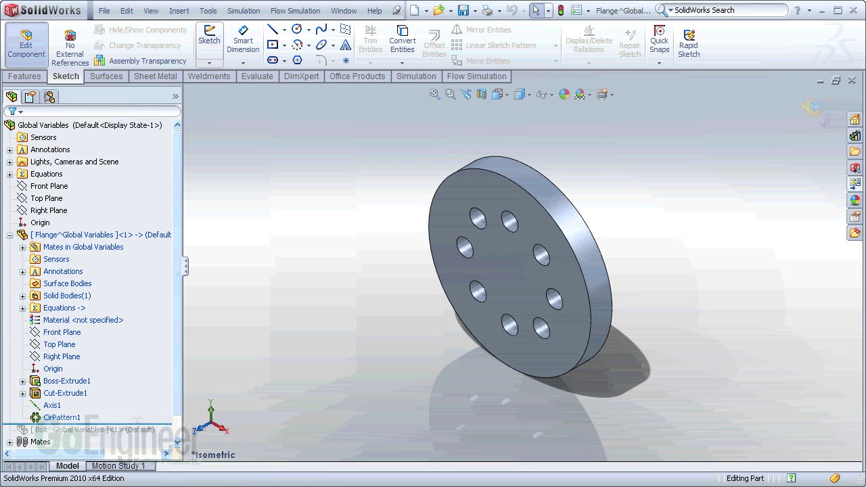
pyautogui.click(207, 11)
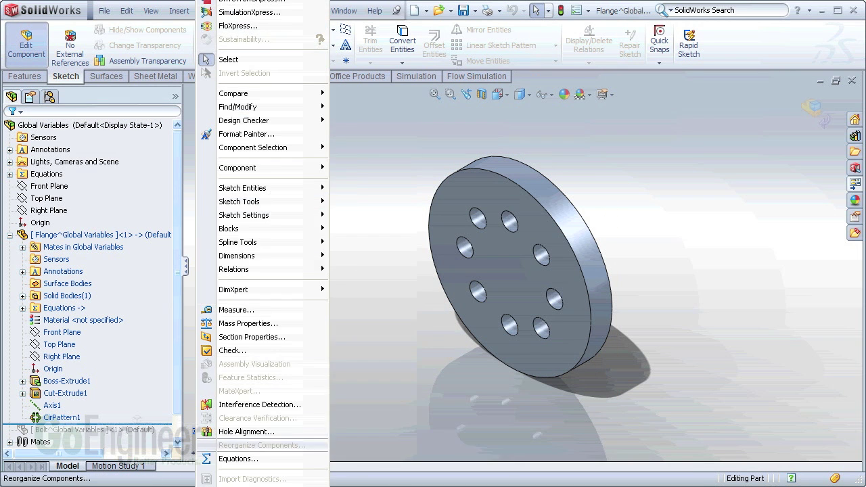
pyautogui.click(237, 459)
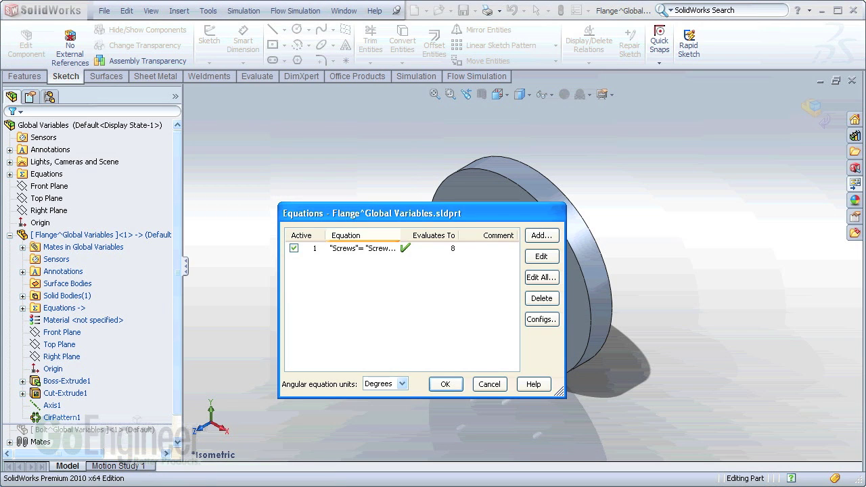
pyautogui.moveTo(400, 236); pyautogui.dragTo(486, 236)
pyautogui.click(463, 249)
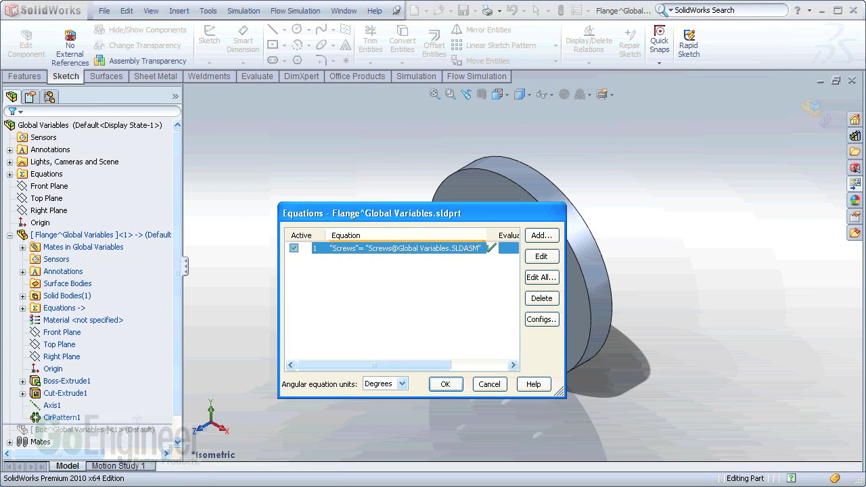
# - Examine how the Flange's Screws equation references the Screws variable in Global Variables.SLDASM
pyautogui.click(541, 257)
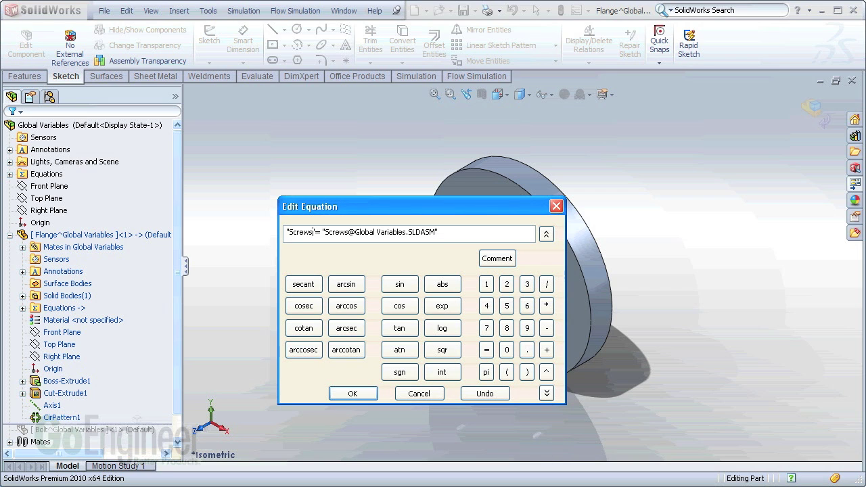
pyautogui.moveTo(312, 232); pyautogui.dragTo(290, 232)
pyautogui.moveTo(326, 233); pyautogui.dragTo(350, 232)
pyautogui.moveTo(355, 232); pyautogui.dragTo(437, 232)
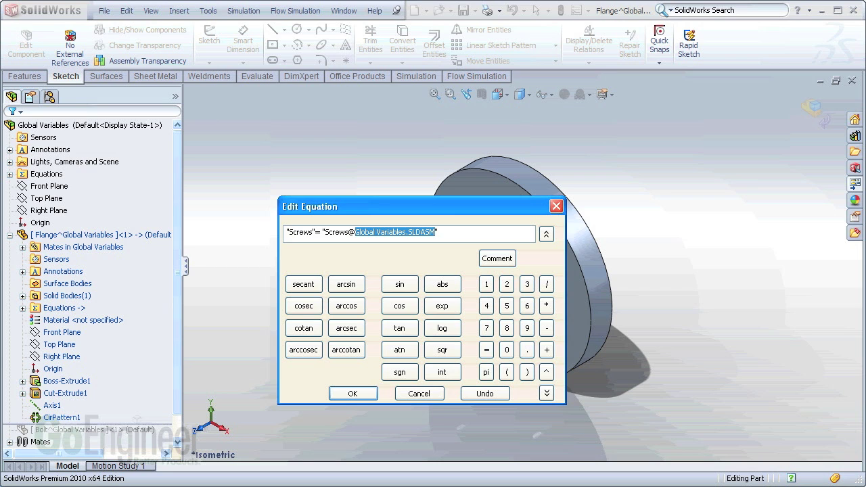
pyautogui.click(352, 393)
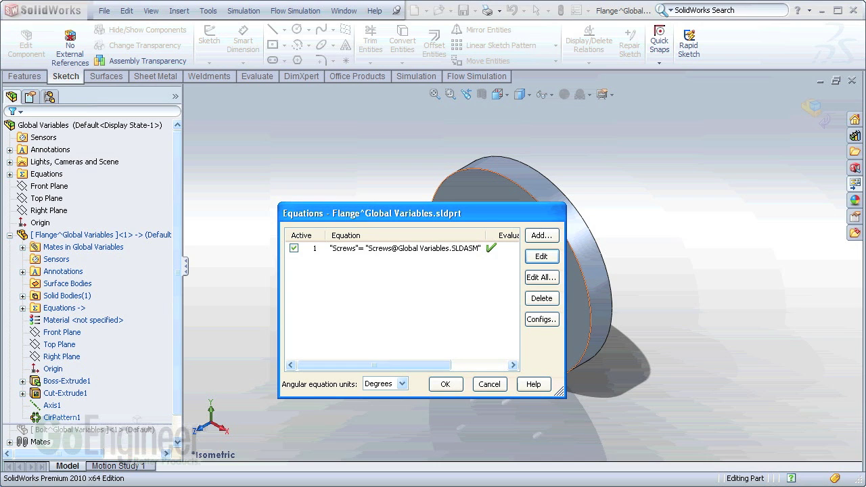
pyautogui.click(446, 384)
# - Return from the Flange part to editing the assembly and unsuppress the Bolt component
pyautogui.click(10, 235)
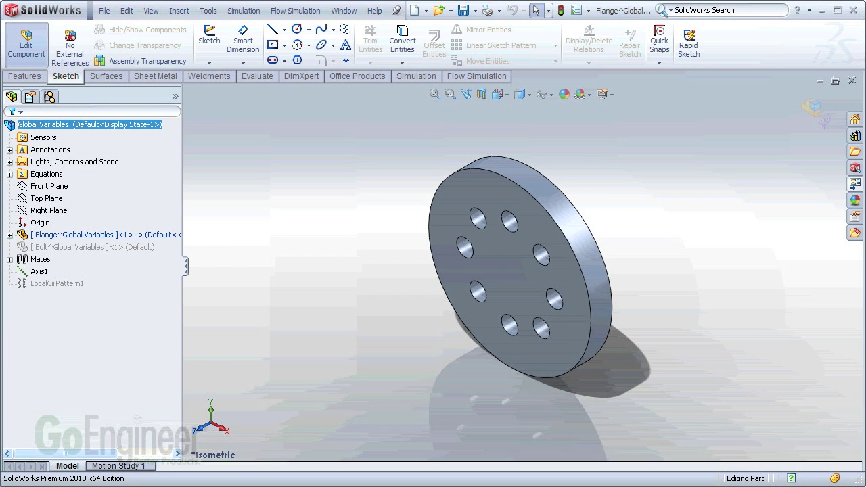
pyautogui.click(27, 45)
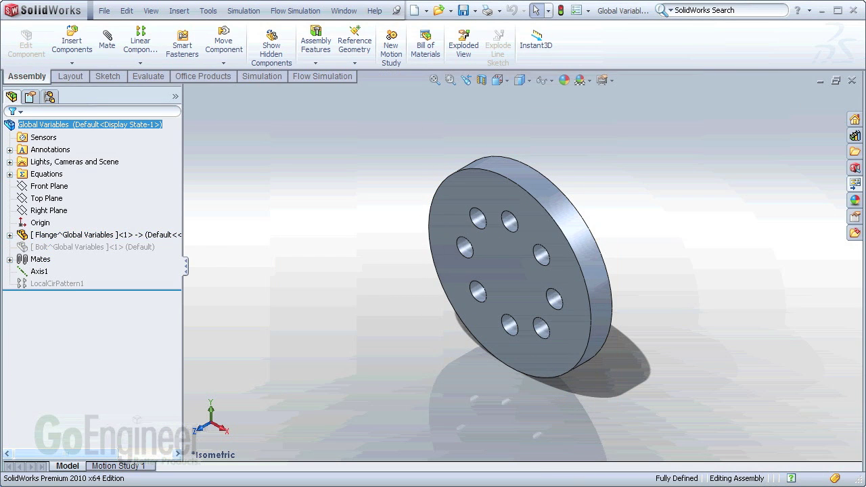
pyautogui.click(92, 247)
pyautogui.keyDown('ctrl'); pyautogui.click(75, 235); pyautogui.keyUp('ctrl')
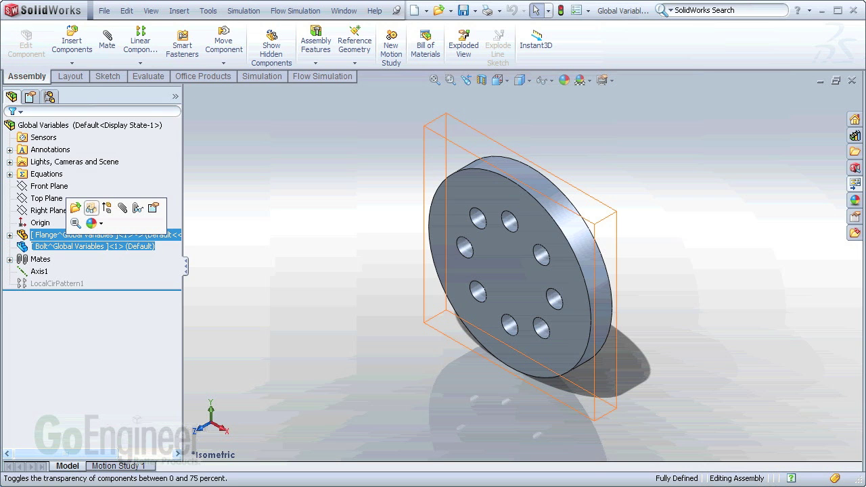
pyautogui.click(107, 208)
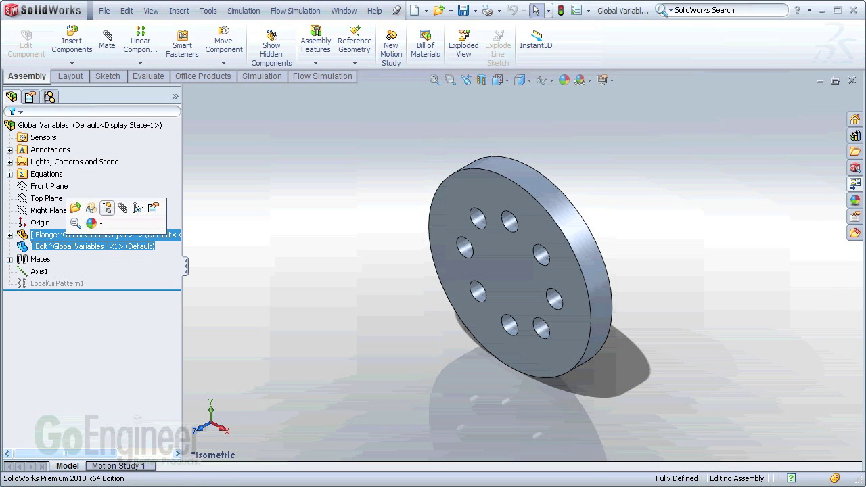
pyautogui.click(106, 208)
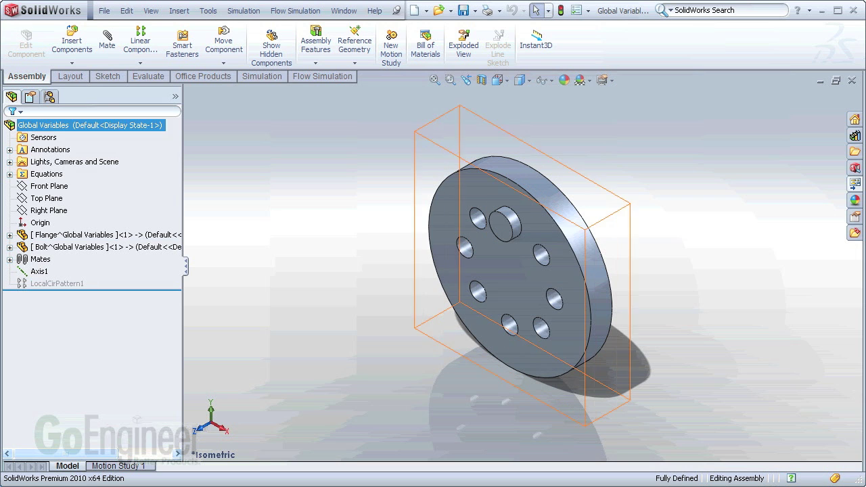
# - Create a circular component pattern of the Bolt around Axis1 with 8 equally spaced instances over 360 degrees
pyautogui.click(141, 63)
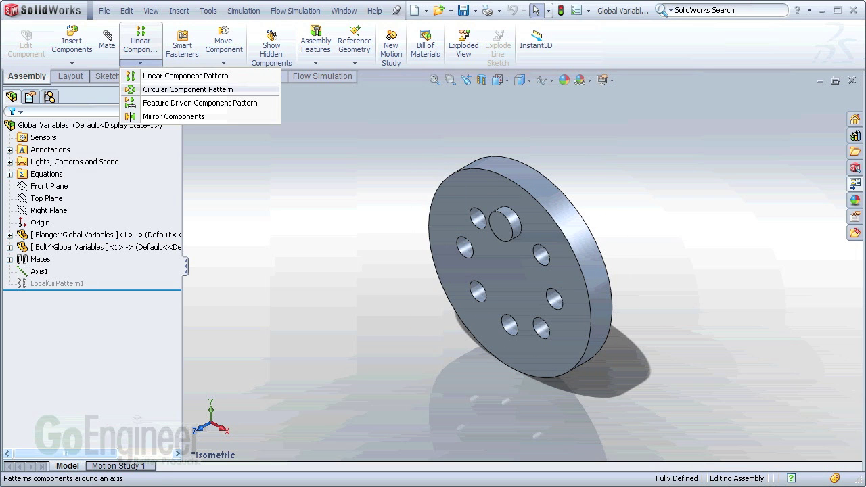
pyautogui.click(187, 89)
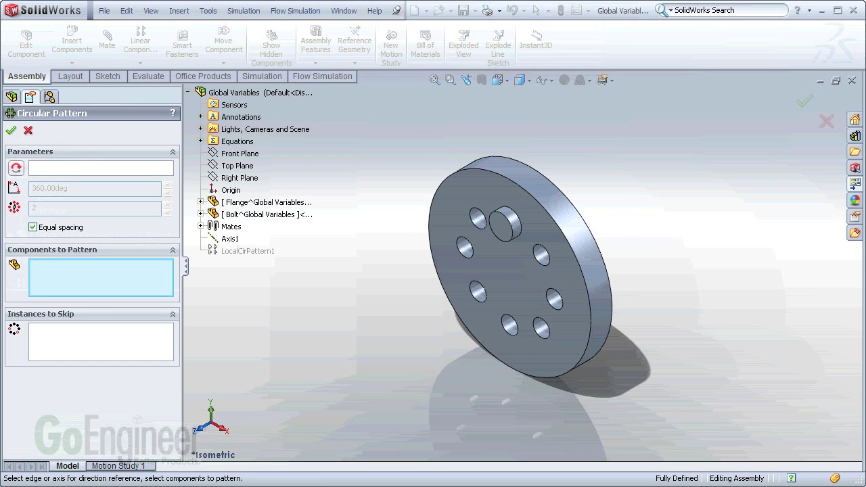
pyautogui.click(517, 268)
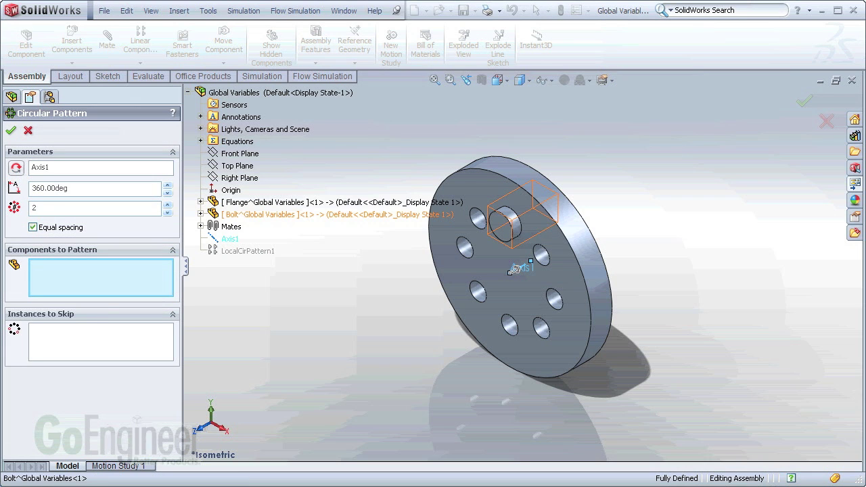
pyautogui.click(507, 224)
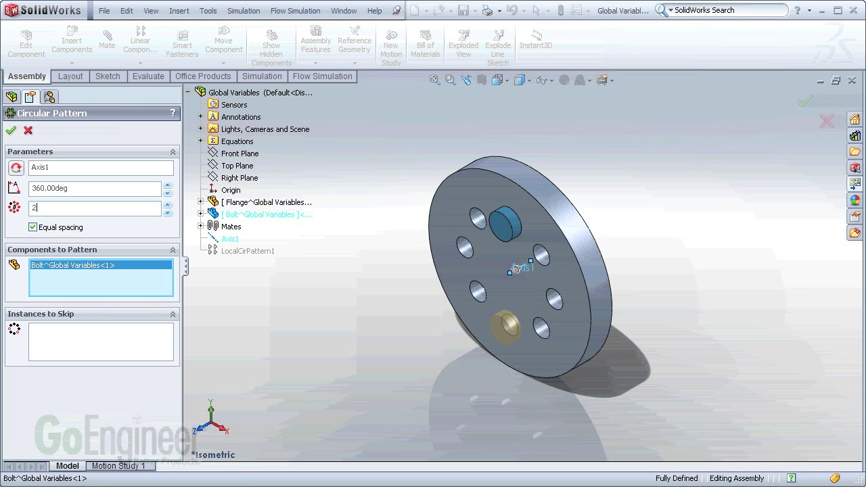
pyautogui.doubleClick(35, 208)
pyautogui.write('8')
pyautogui.click(10, 130)
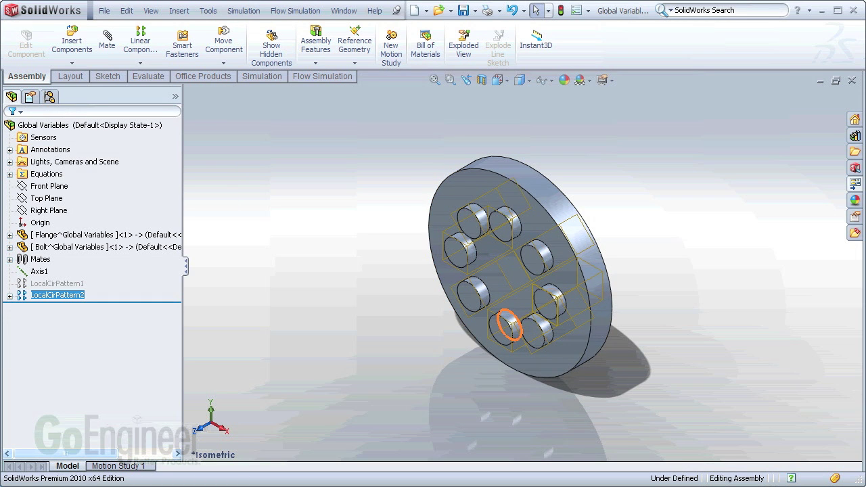
# - Inspect the original bolt and the component instances contained in the new circular pattern
pyautogui.click(504, 222)
pyautogui.press('Escape')
pyautogui.click(10, 297)
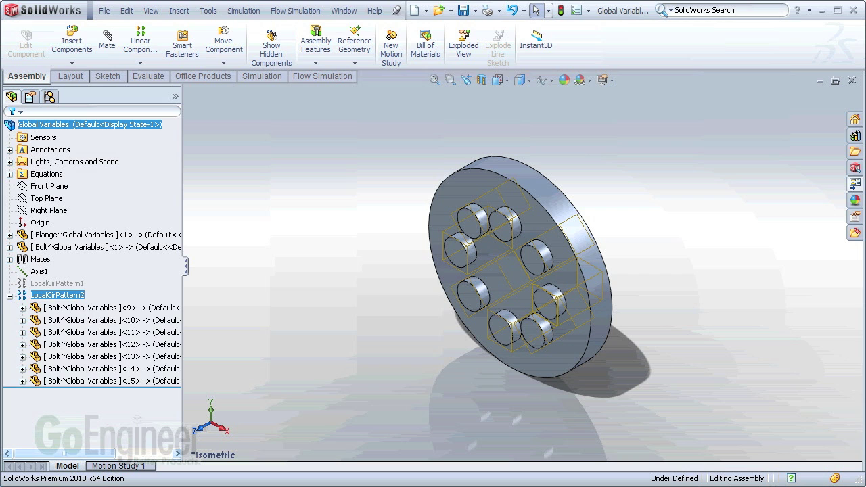
pyautogui.click(10, 296)
# - Display the dimensions of the new circular bolt pattern on the model
pyautogui.click(57, 296)
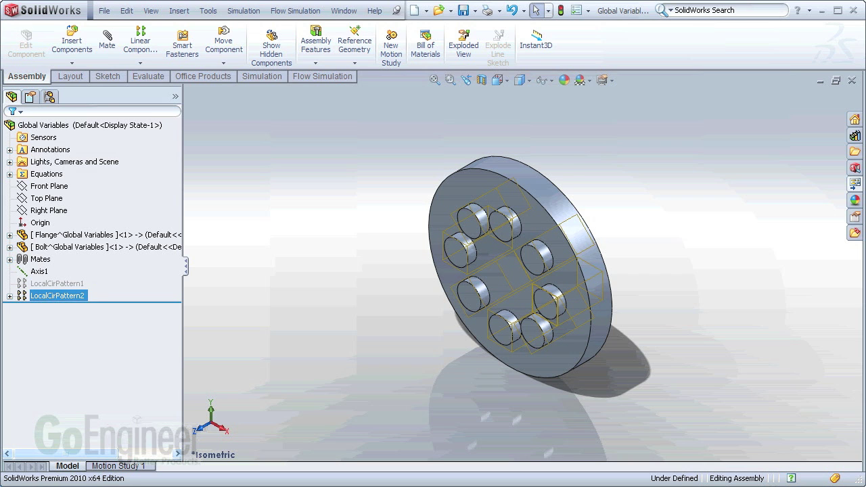
pyautogui.doubleClick(57, 296)
pyautogui.press('F2')
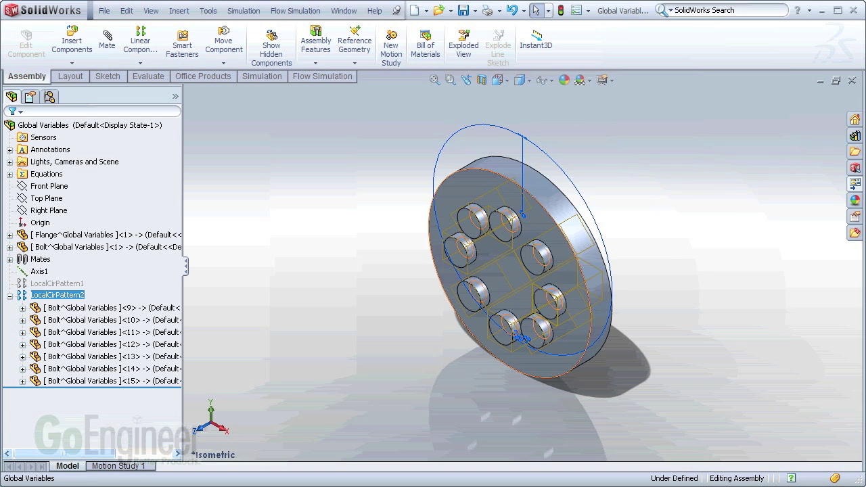
pyautogui.scroll(-4, 525, 208)
pyautogui.scroll(5, 520, 257)
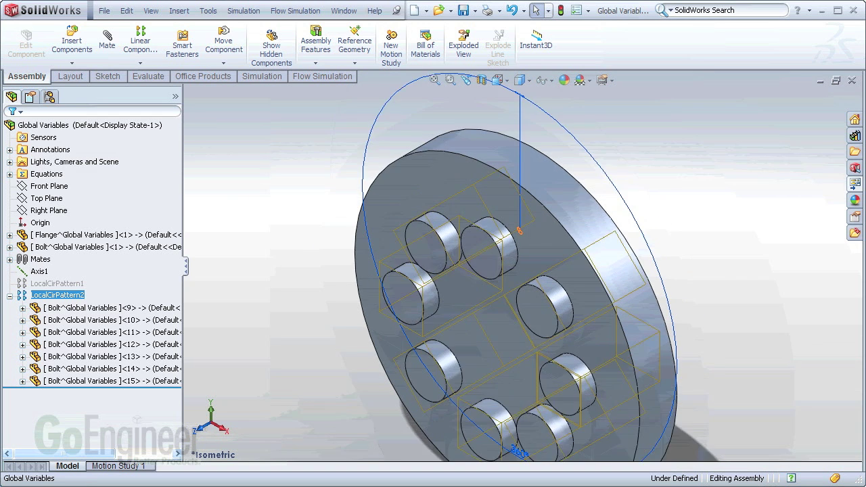
# - Link the bolt pattern's instance count dimension to the shared value $VAR: Screws
pyautogui.click(521, 242)
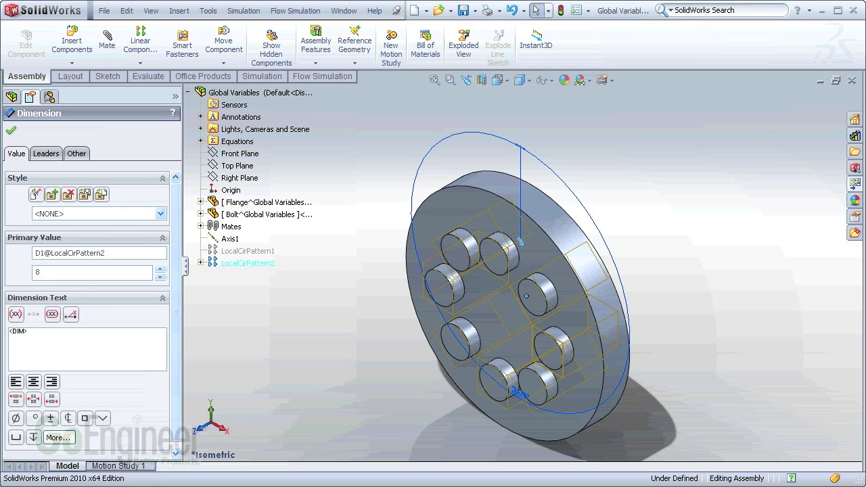
pyautogui.doubleClick(520, 241)
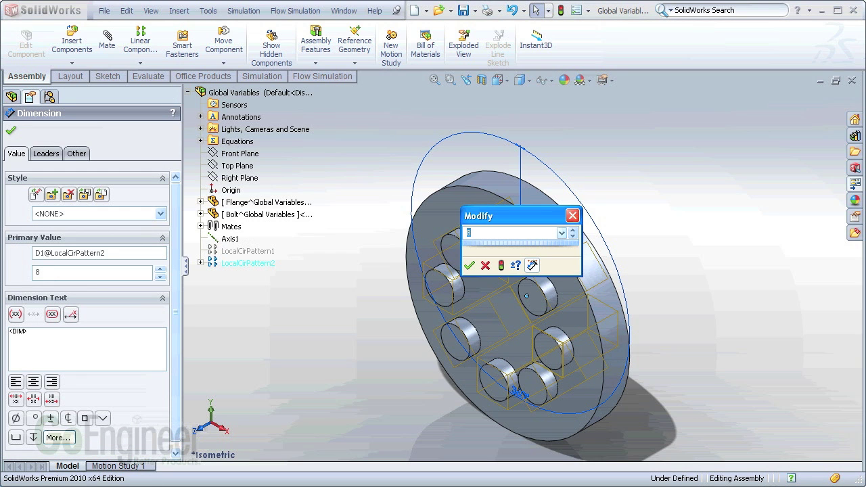
pyautogui.click(561, 232)
pyautogui.click(482, 255)
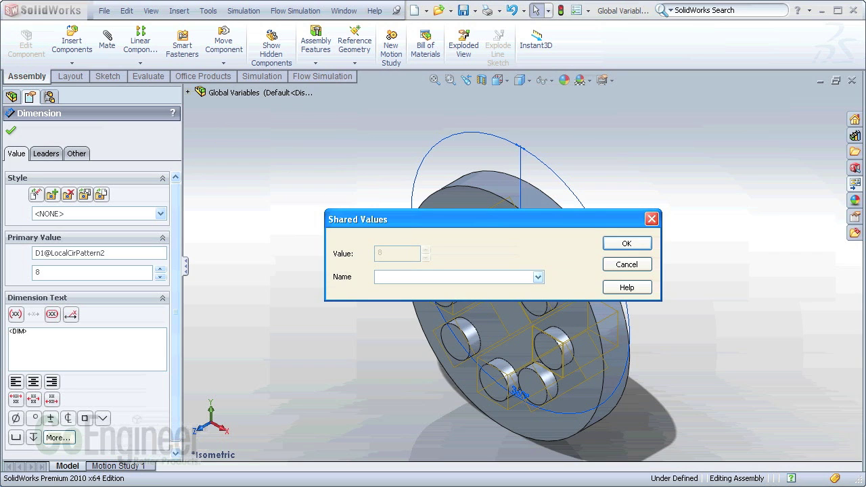
pyautogui.click(538, 276)
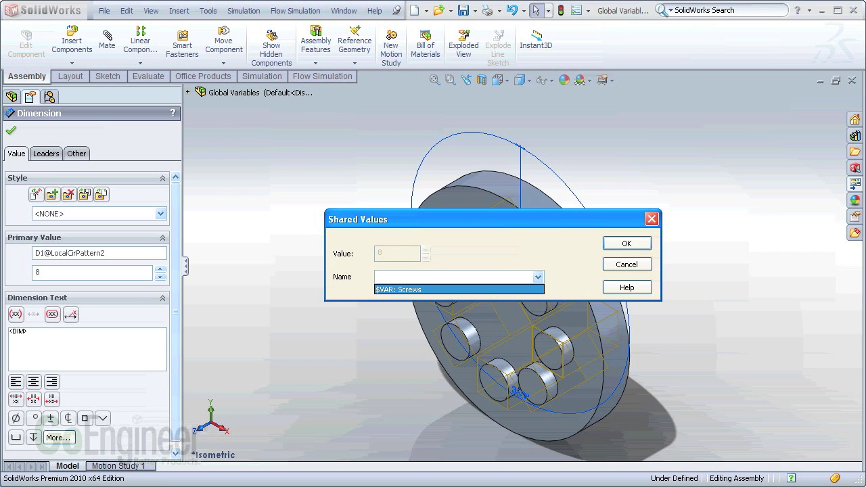
pyautogui.click(434, 290)
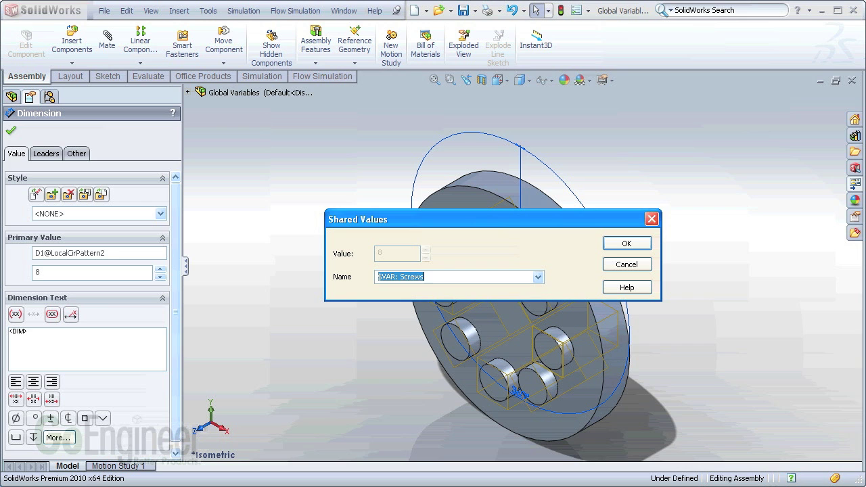
pyautogui.click(627, 244)
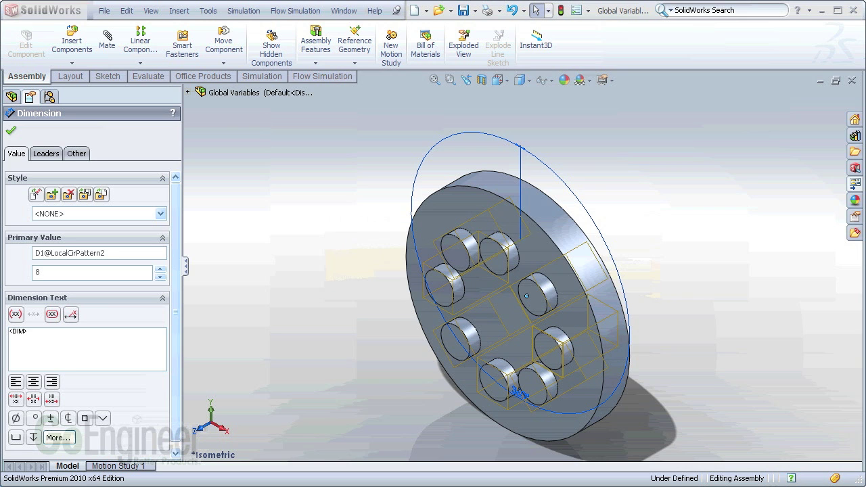
pyautogui.click(11, 131)
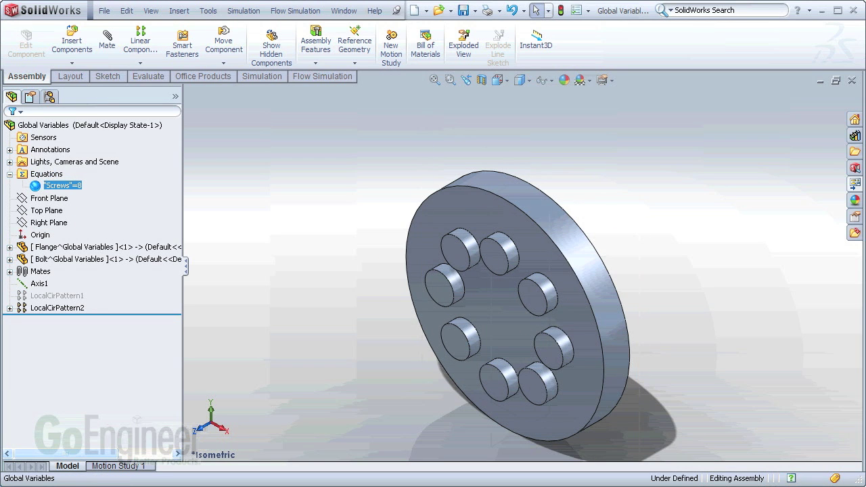
# - Set the assembly's Screws global variable to 4 and check the holes and bolts from the flange's back side
pyautogui.click(10, 248)
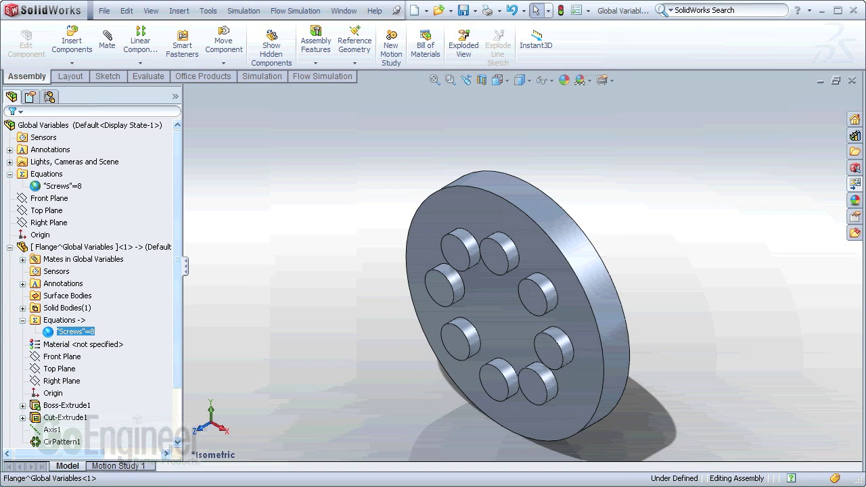
pyautogui.rightClick(71, 186)
pyautogui.click(119, 197)
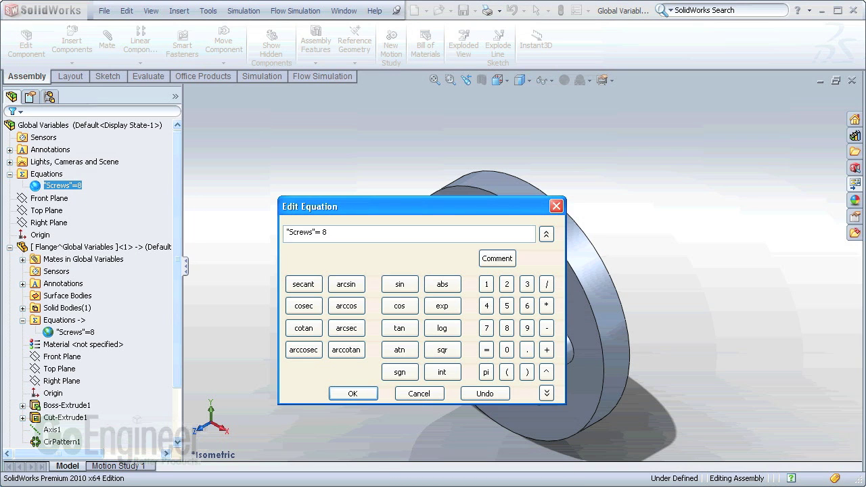
pyautogui.press('BackSpace')
pyautogui.write('4')
pyautogui.press('Return')
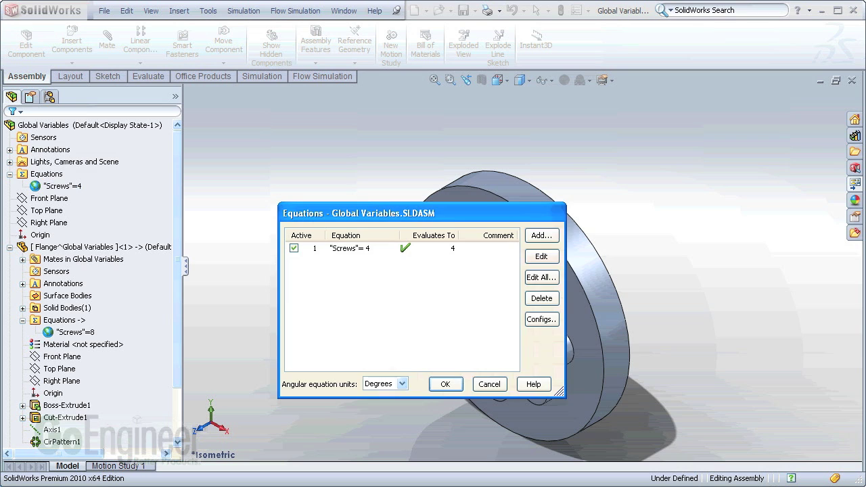
pyautogui.press('Return')
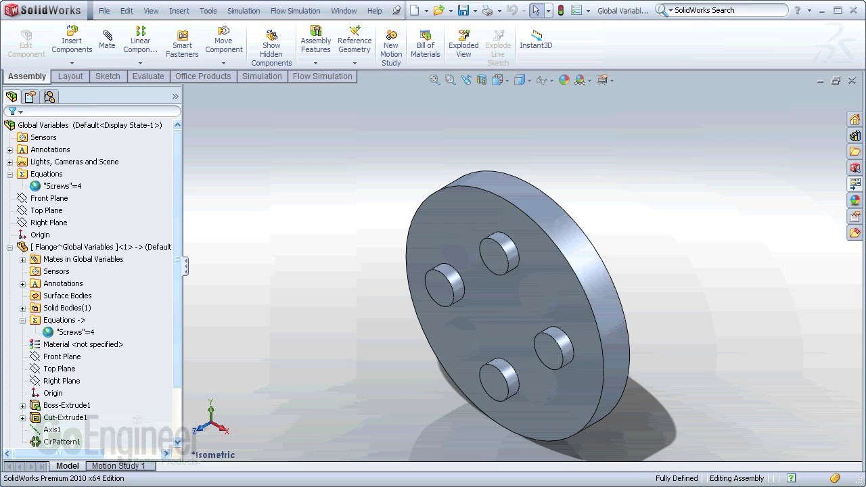
pyautogui.moveTo(522, 304); pyautogui.dragTo(315, 305, button='middle')
pyautogui.moveTo(596, 274); pyautogui.dragTo(566, 272, button='middle')
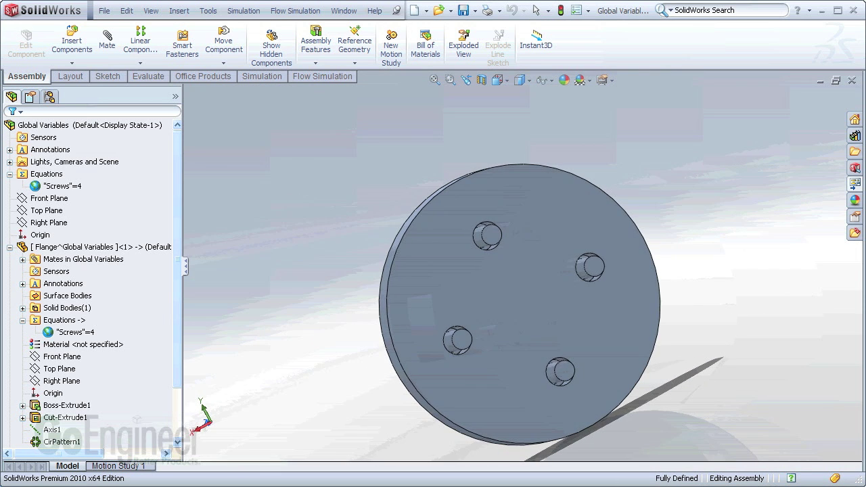
# - Set the assembly's Screws global variable to 6, rebuild the assembly, and check the bolt pattern from the front
pyautogui.click(75, 333)
pyautogui.click(62, 187)
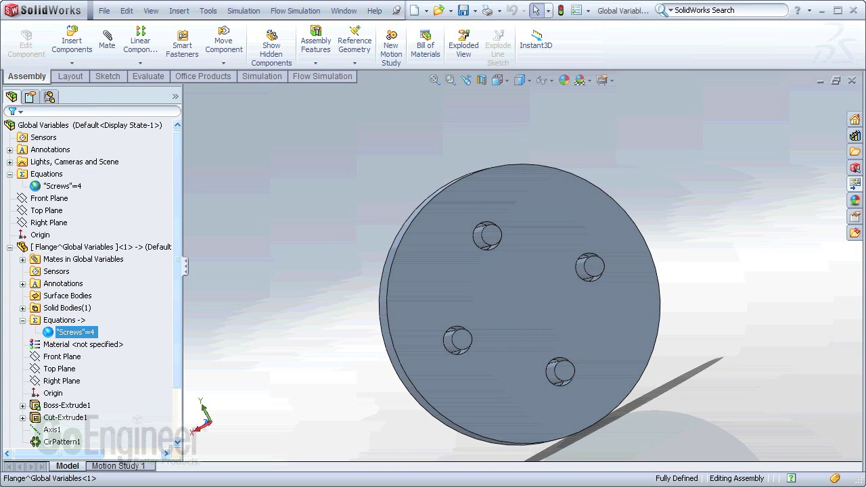
pyautogui.rightClick(83, 188)
pyautogui.click(115, 195)
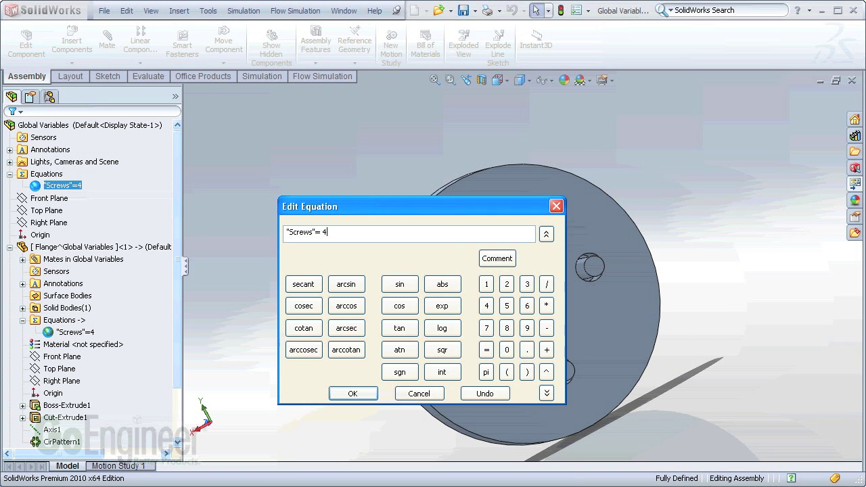
pyautogui.press('BackSpace')
pyautogui.write('6')
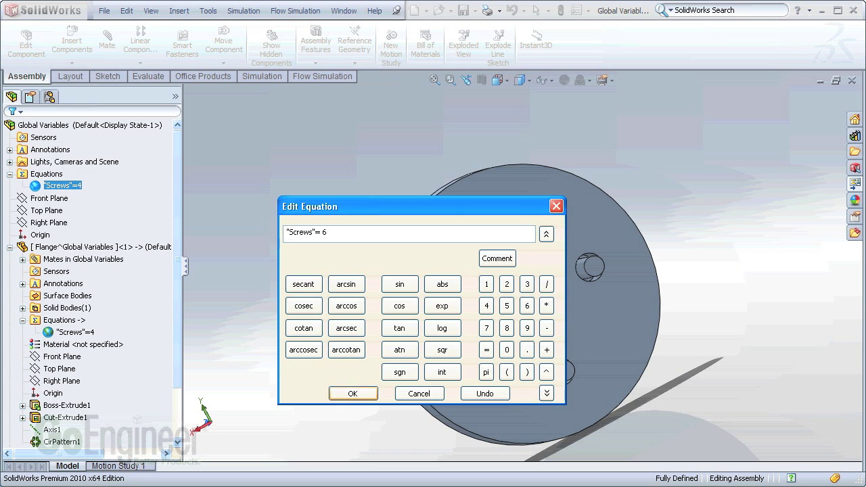
pyautogui.press('Return')
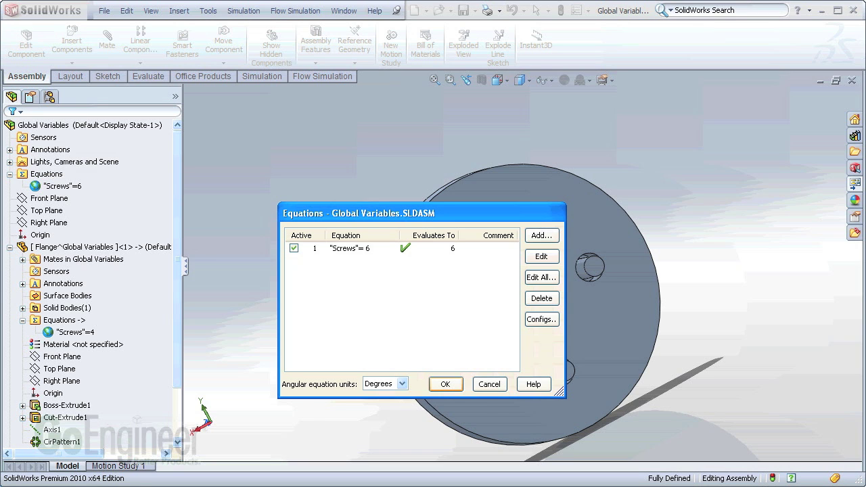
pyautogui.press('Return')
pyautogui.hotkey('ctrl', 'b')
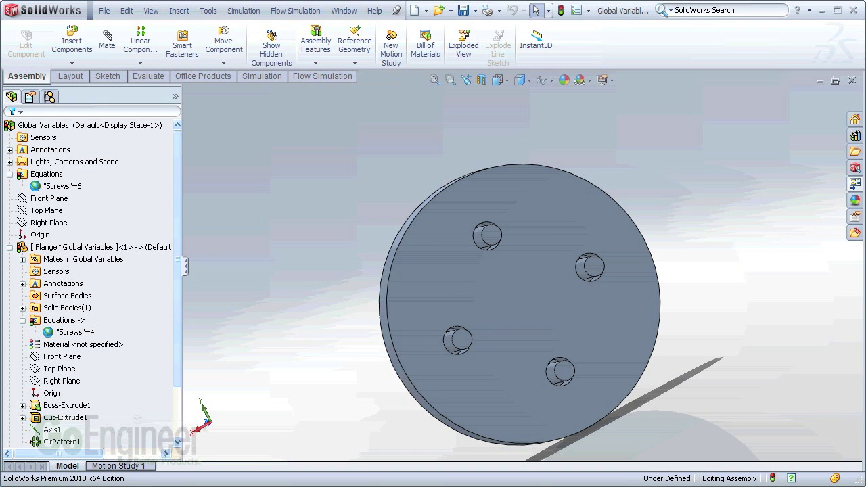
pyautogui.moveTo(520, 305); pyautogui.dragTo(670, 304, button='middle')
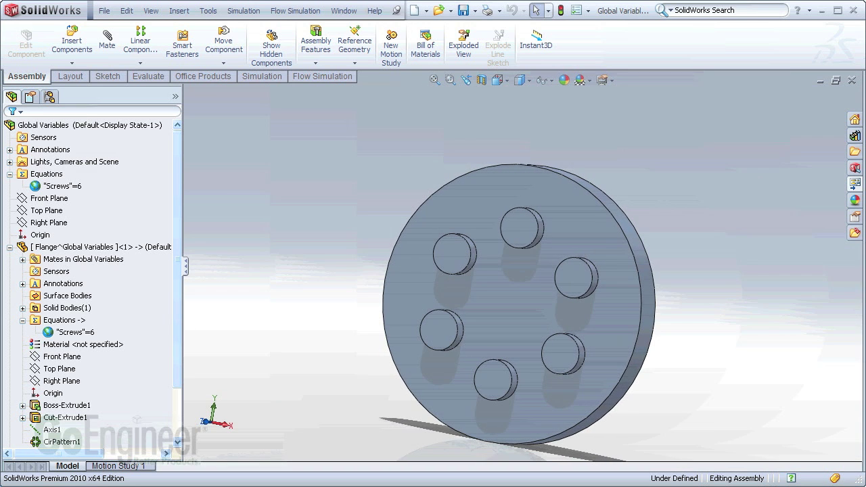
pyautogui.click(10, 248)
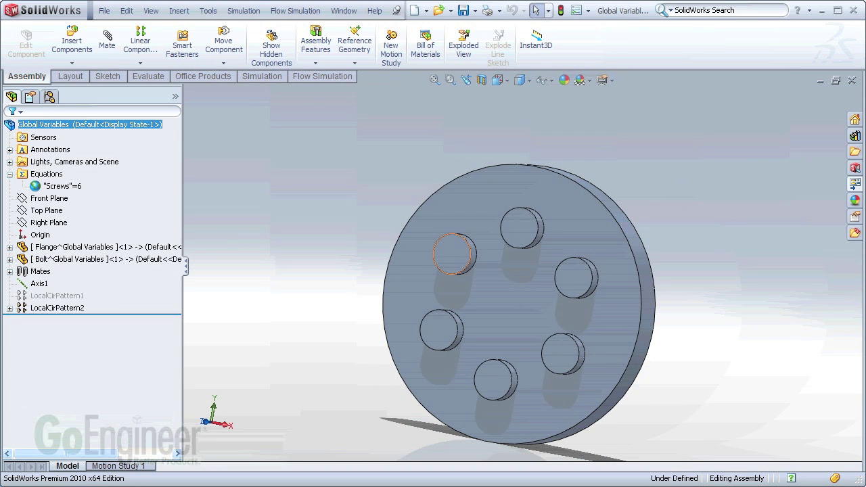